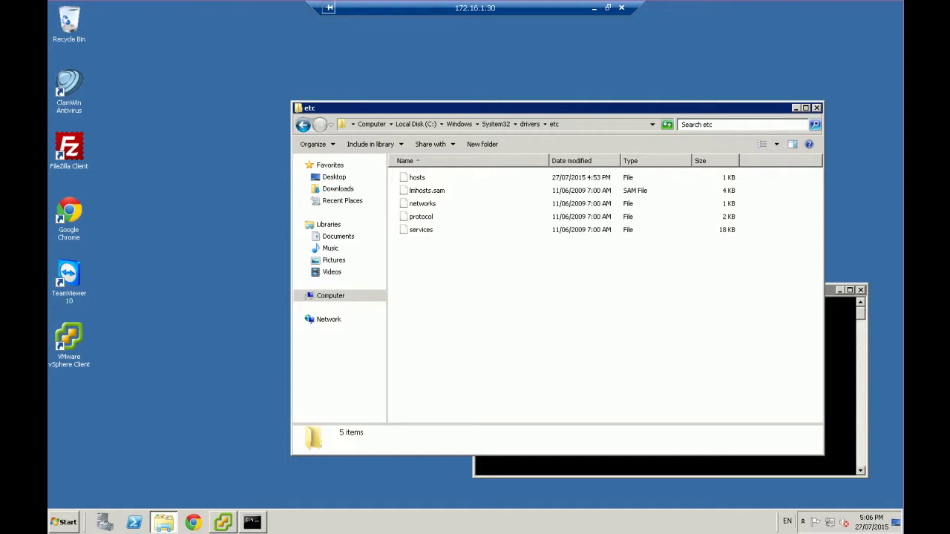
pyautogui.click(180, 334)
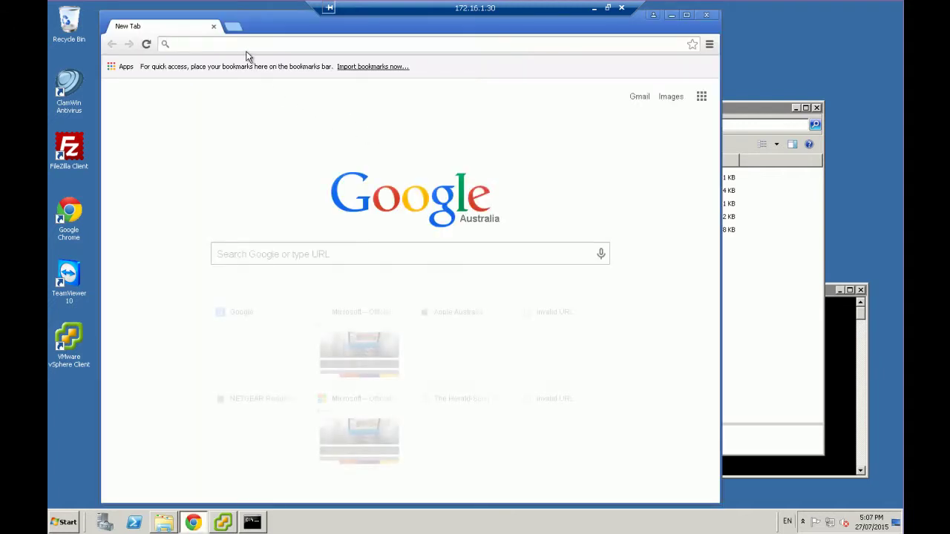
pyautogui.write('w')
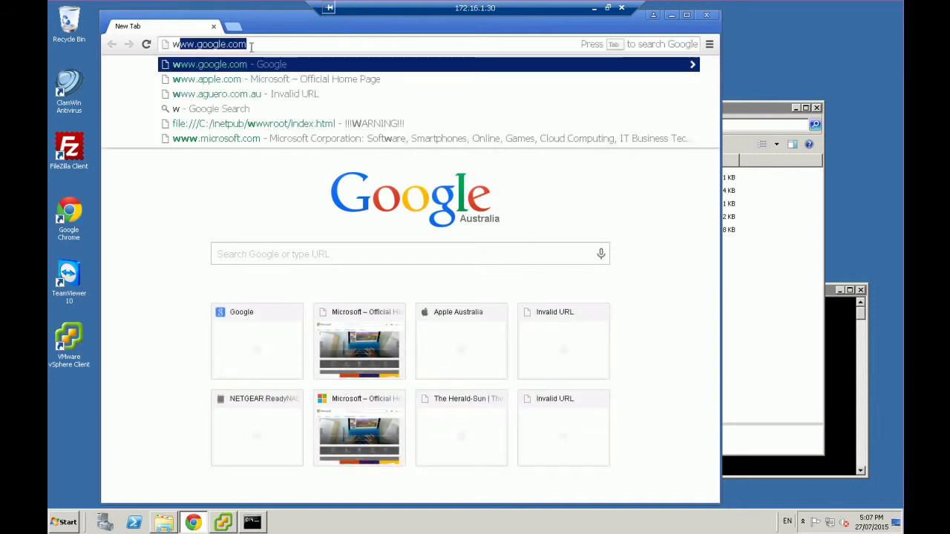
pyautogui.write('ww.google.com')
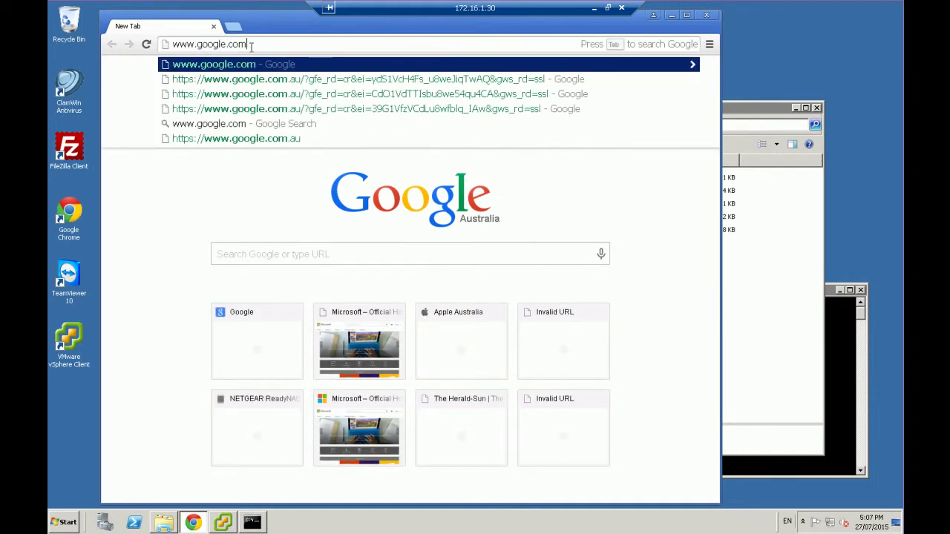
pyautogui.press('Return')
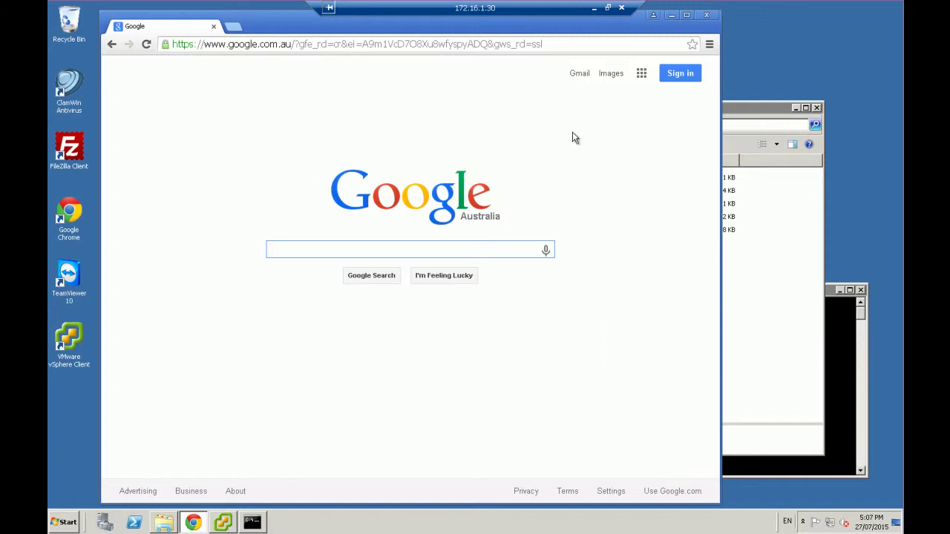
pyautogui.click(708, 17)
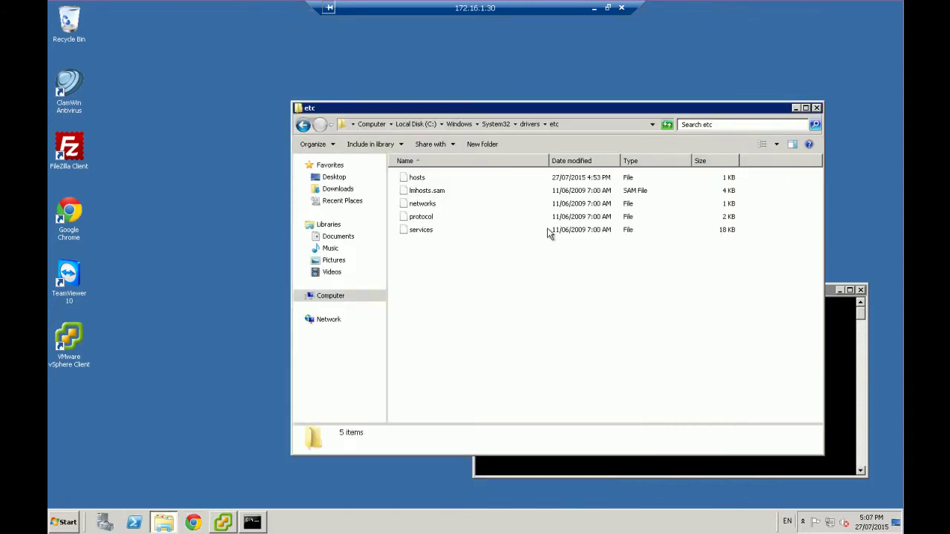
# Locate the hosts file in the etc folder and show the folder's full path in File Explorer.
pyautogui.moveTo(463, 107); pyautogui.dragTo(450, 89)
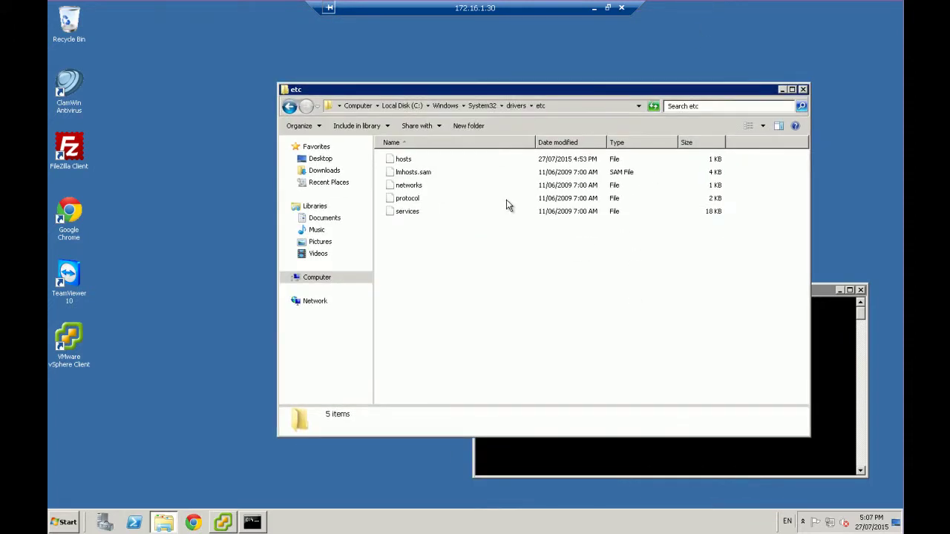
pyautogui.click(406, 162)
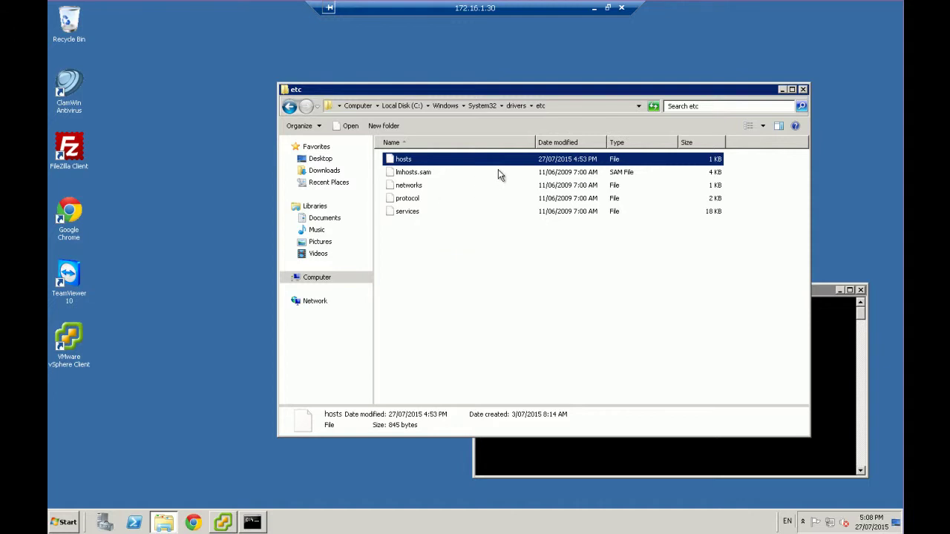
pyautogui.click(568, 108)
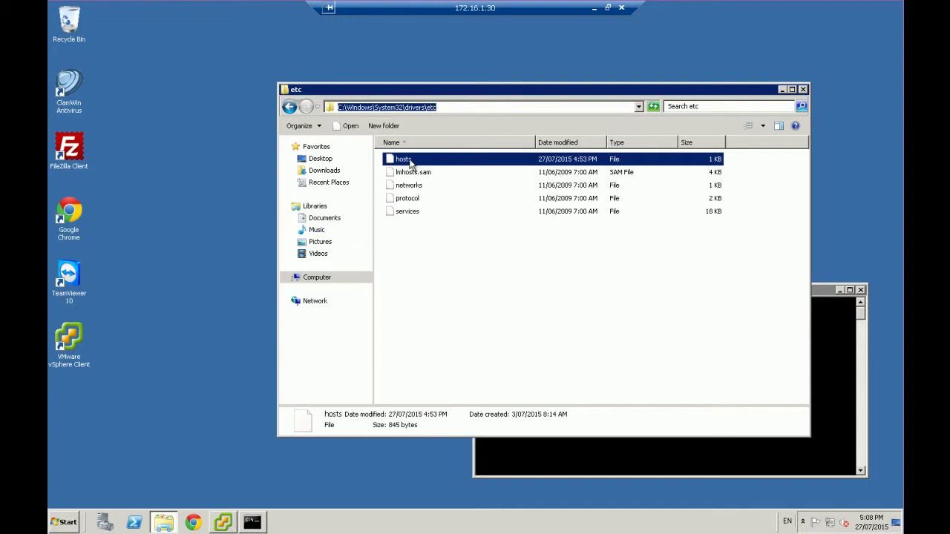
pyautogui.press('F5')
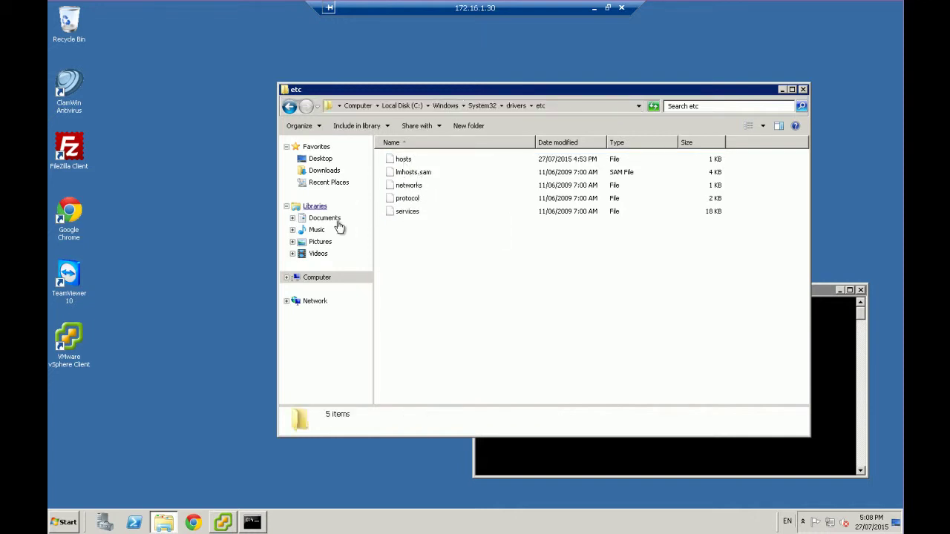
# Launch Notepad as administrator and move its empty window to the upper part of the desktop.
pyautogui.click(69, 522)
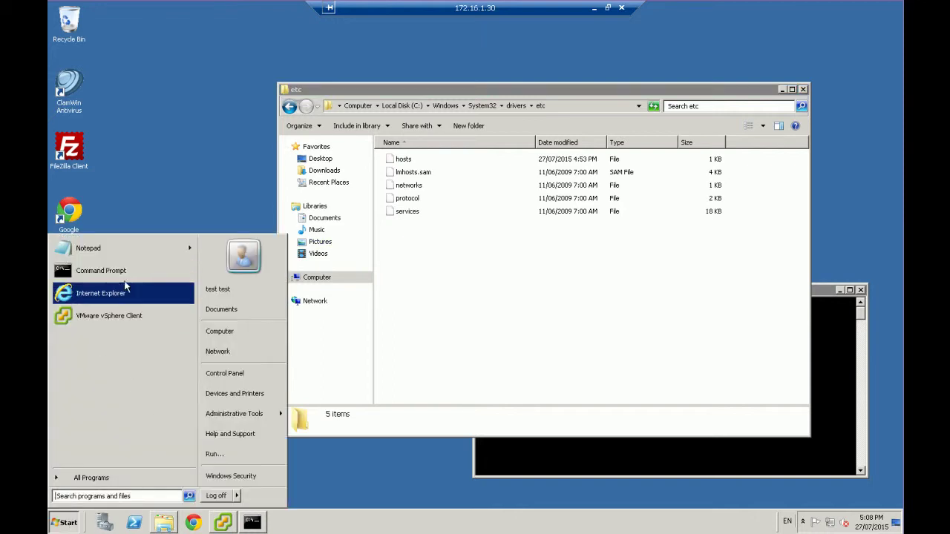
pyautogui.rightClick(115, 250)
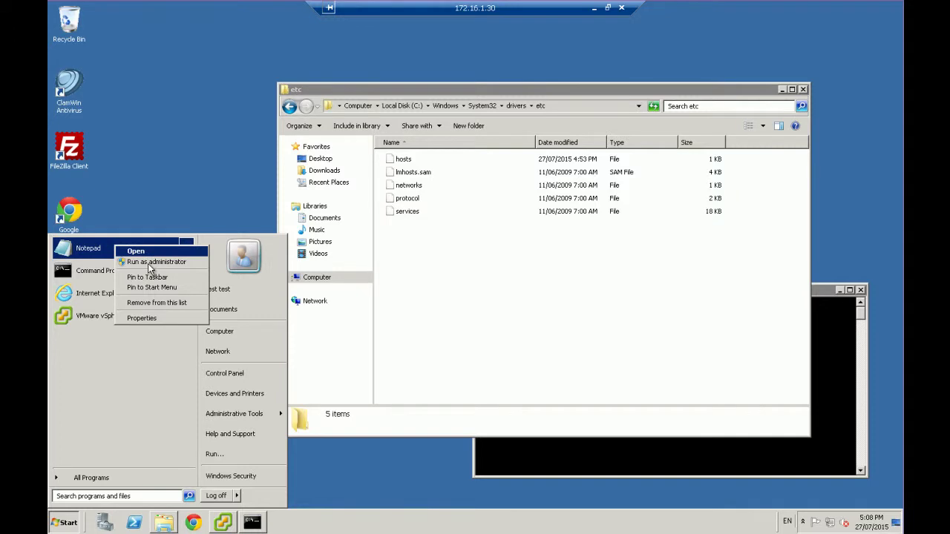
pyautogui.click(148, 261)
pyautogui.click(230, 362)
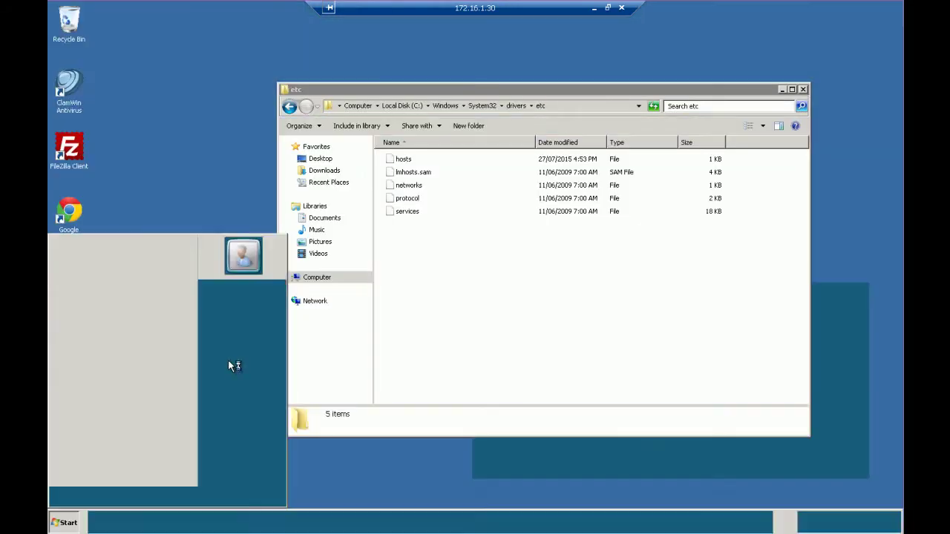
pyautogui.moveTo(322, 47); pyautogui.dragTo(273, 22)
# Copy the folder path C:\Windows\System32\drivers\etc from File Explorer.
pyautogui.click(520, 332)
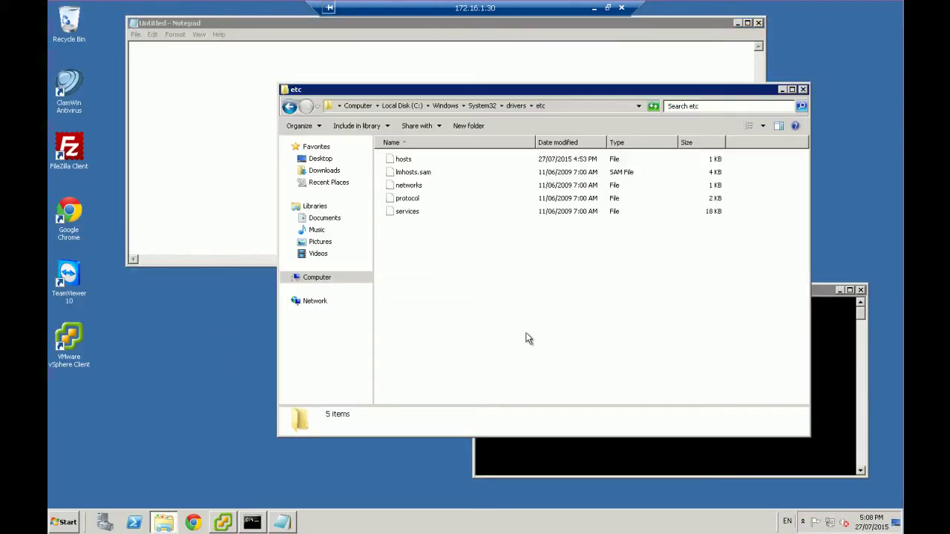
pyautogui.click(559, 106)
pyautogui.hotkey('ctrl', 'c')
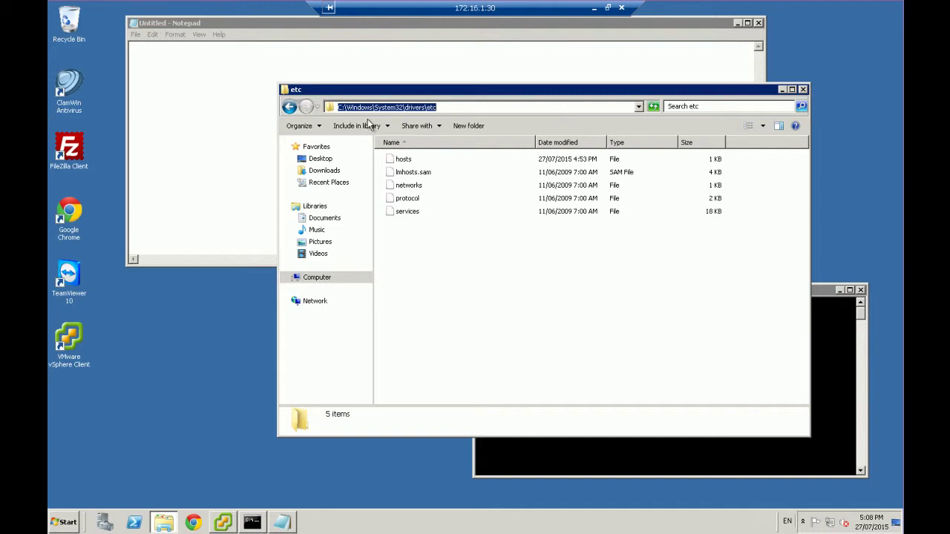
# In Notepad, start opening a file and go to the copied path C:\Windows\System32\drivers\etc.
pyautogui.click(207, 98)
pyautogui.click(137, 35)
pyautogui.click(148, 57)
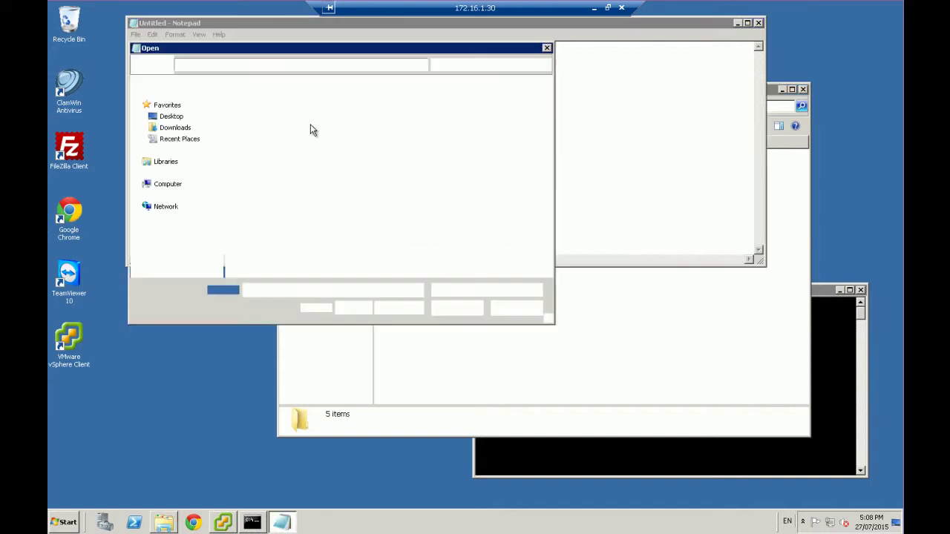
pyautogui.hotkey('ctrl', 'v')
pyautogui.hotkey('ctrl', 'a')
pyautogui.press('Return')
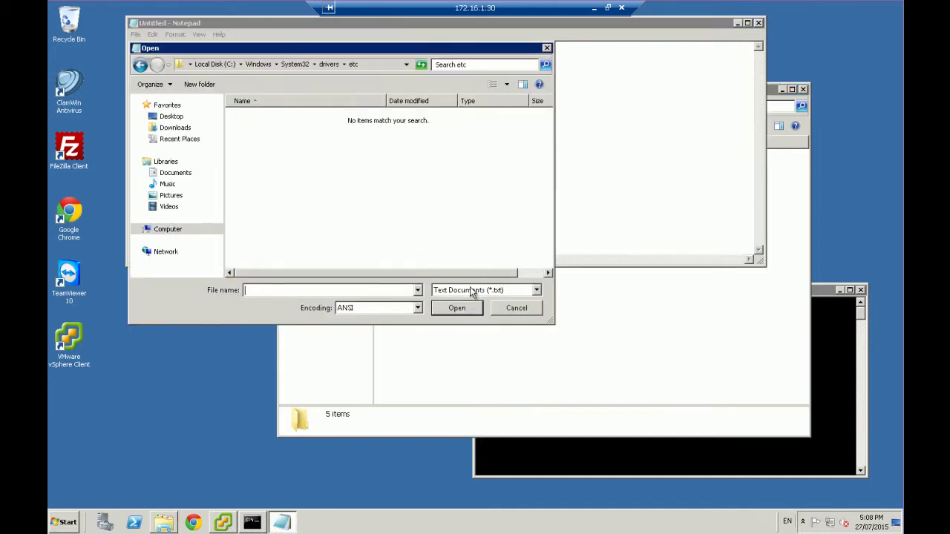
# Set the file type filter to All Files (*.*) and open the hosts file.
pyautogui.click(445, 290)
pyautogui.click(437, 312)
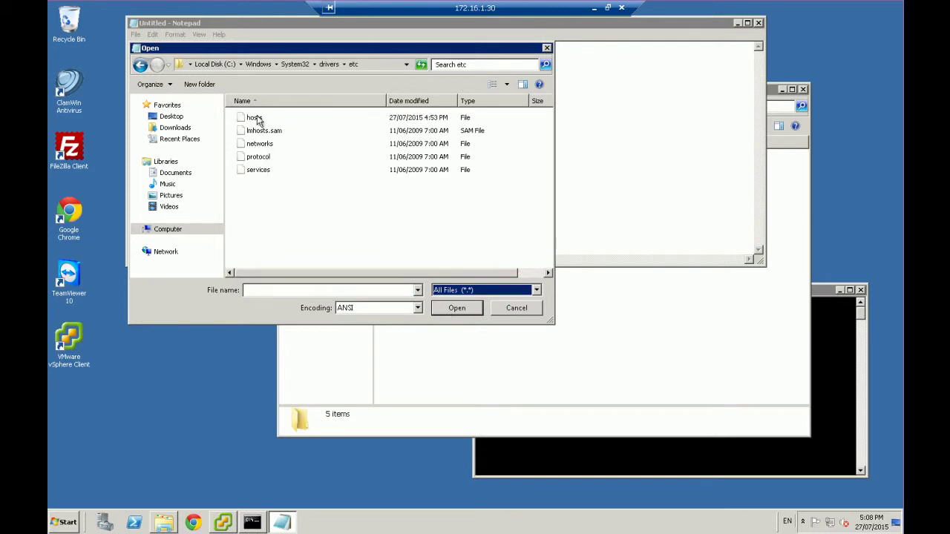
pyautogui.click(259, 120)
pyautogui.click(451, 307)
pyautogui.write('172.16.1.100\t\tesxi')
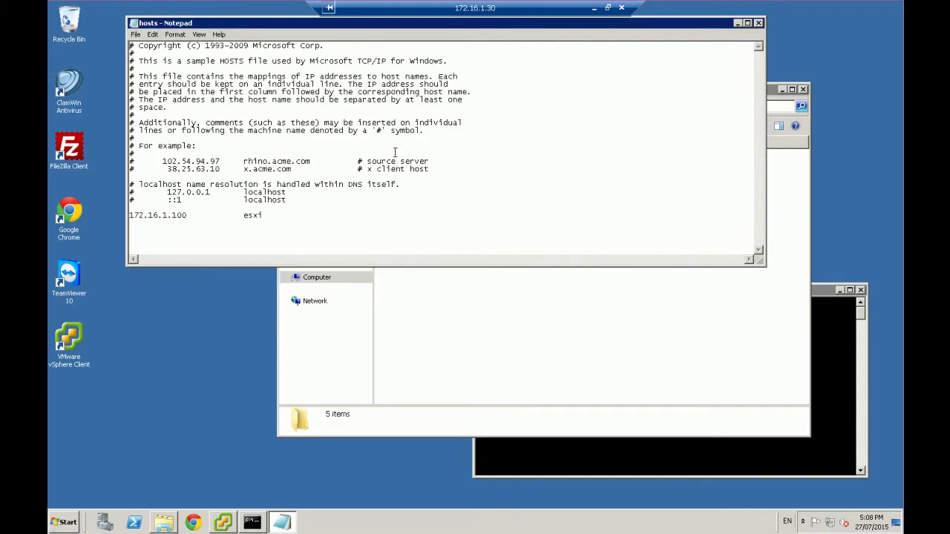
pyautogui.moveTo(314, 23); pyautogui.dragTo(366, 57)
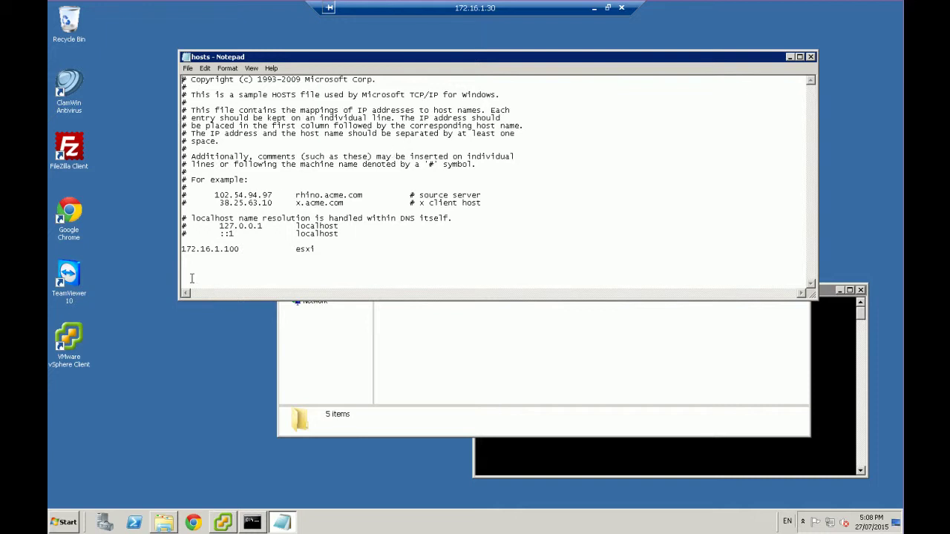
pyautogui.click(452, 164)
pyautogui.write('www.apple.com')
# Switch to Command Prompt and run nslookup microsoft.com to look up Microsoft's IP addresses.
pyautogui.click(252, 521)
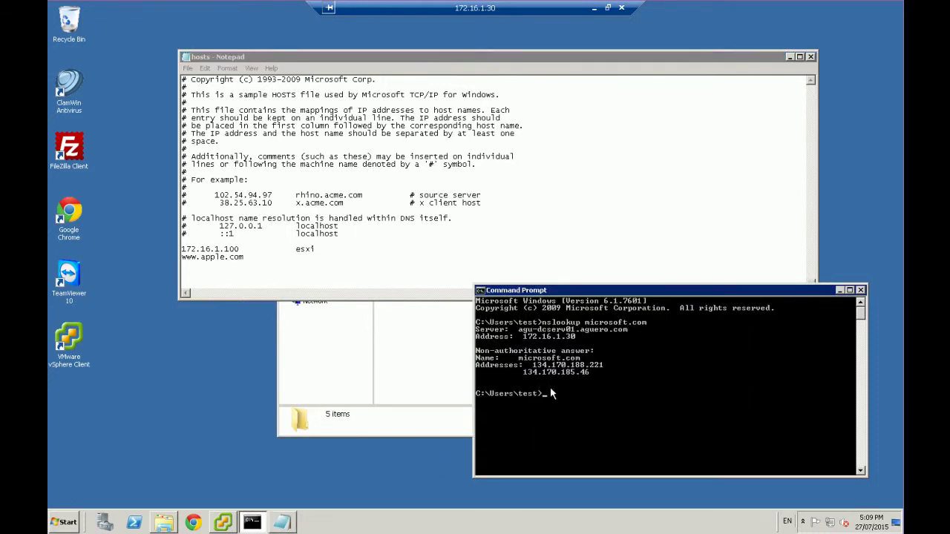
pyautogui.click(75, 521)
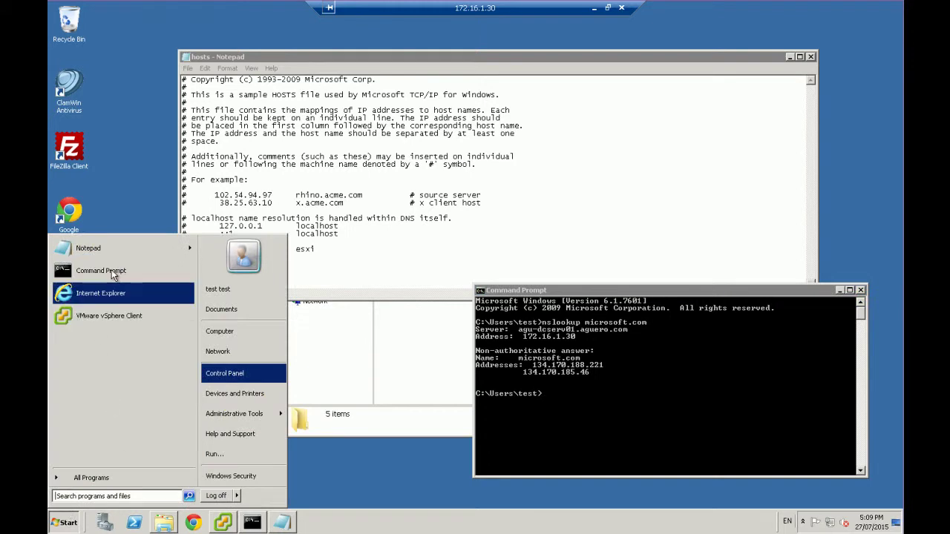
pyautogui.click(94, 496)
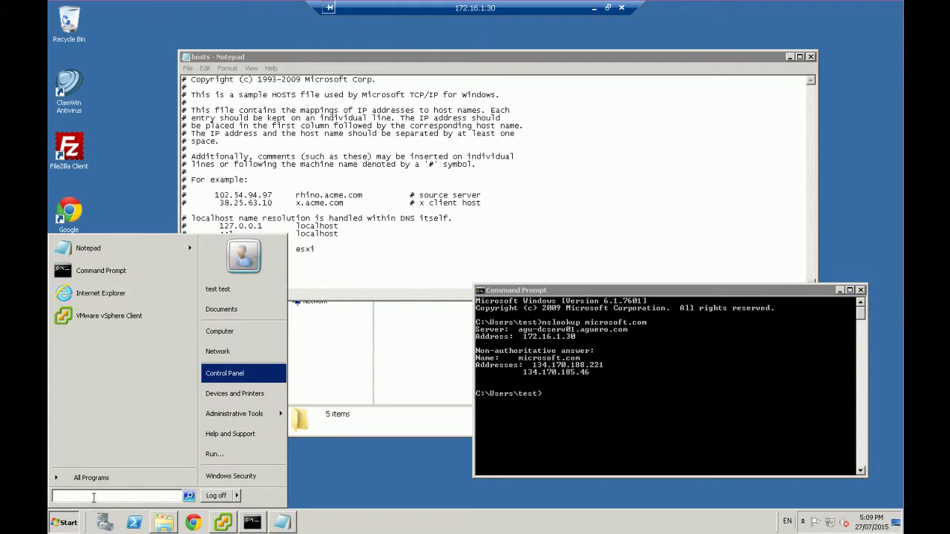
pyautogui.write('cmd')
pyautogui.click(656, 389)
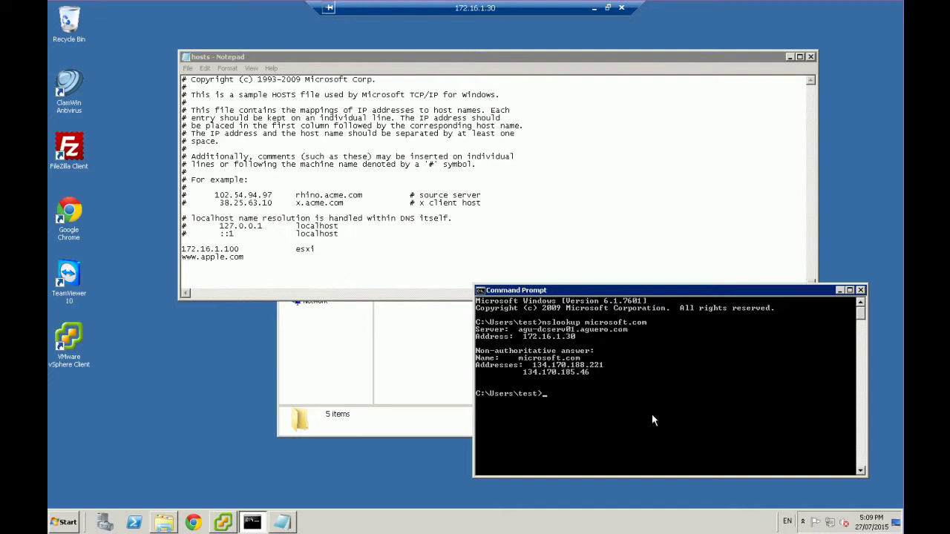
pyautogui.press('Up')
pyautogui.press('Return')
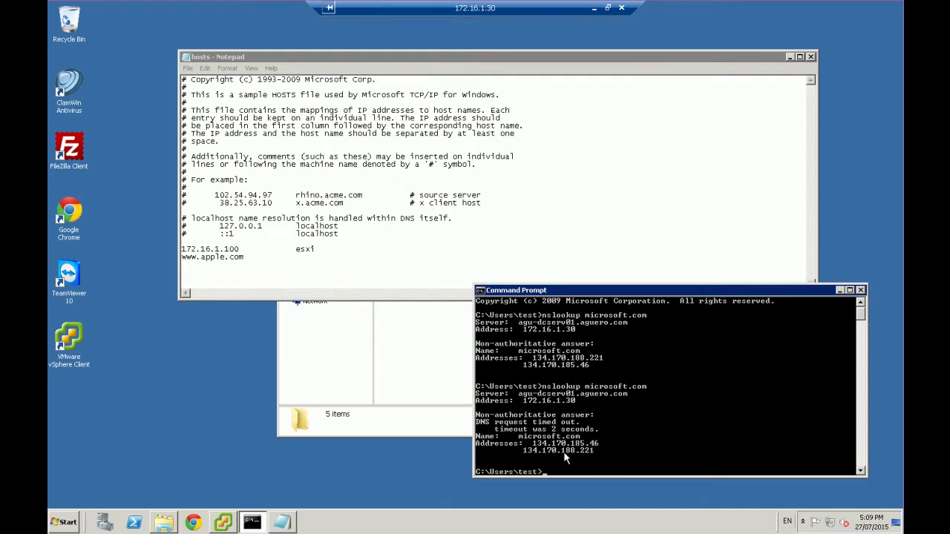
pyautogui.rightClick(524, 454)
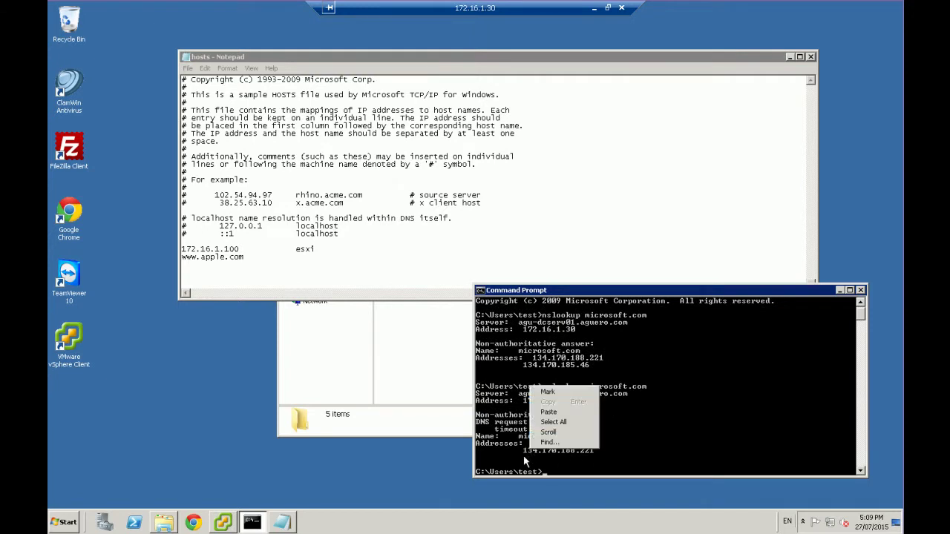
pyautogui.click(533, 463)
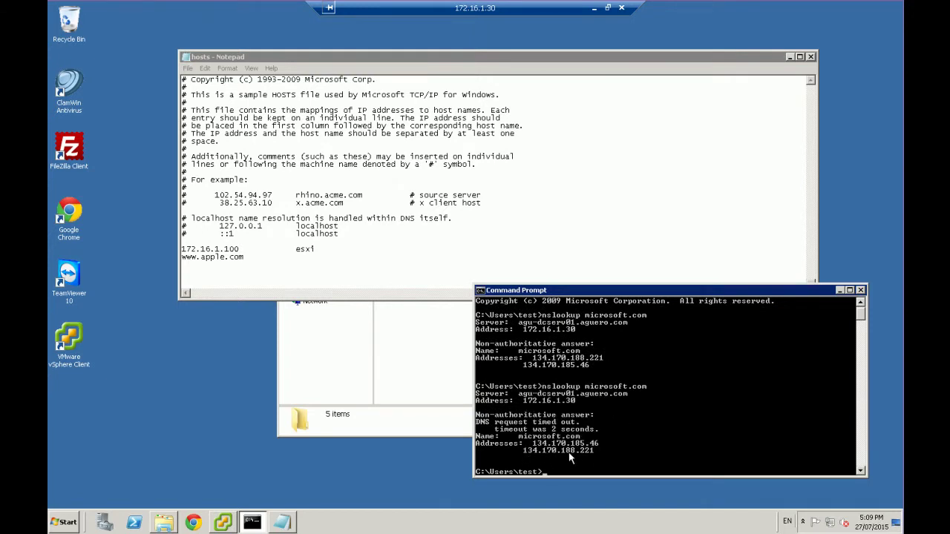
pyautogui.click(276, 267)
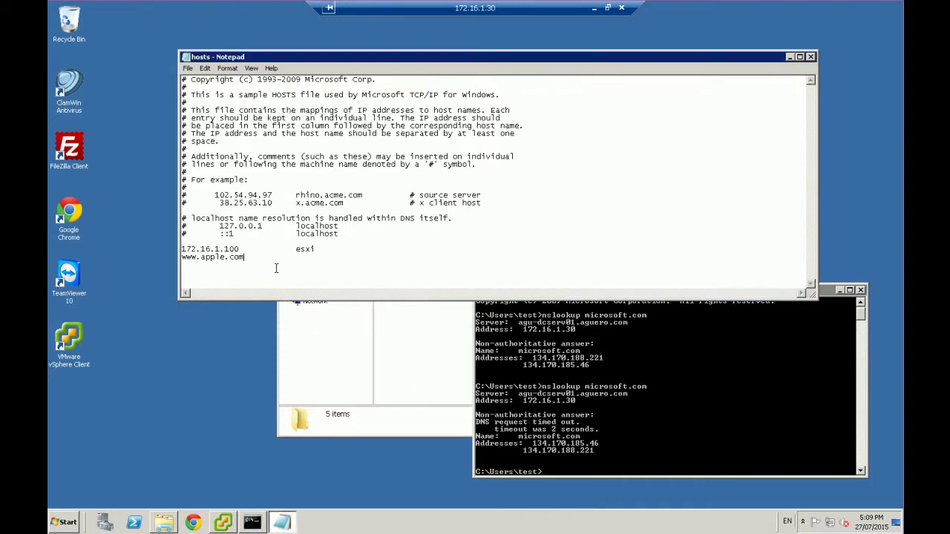
pyautogui.click(182, 257)
pyautogui.write('134.170.188.')
pyautogui.write('221')
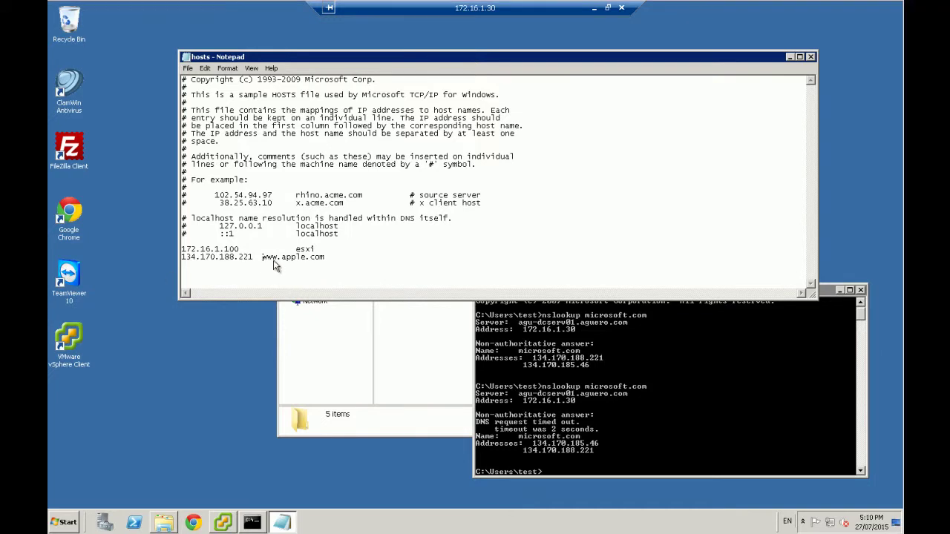
pyautogui.click(313, 257)
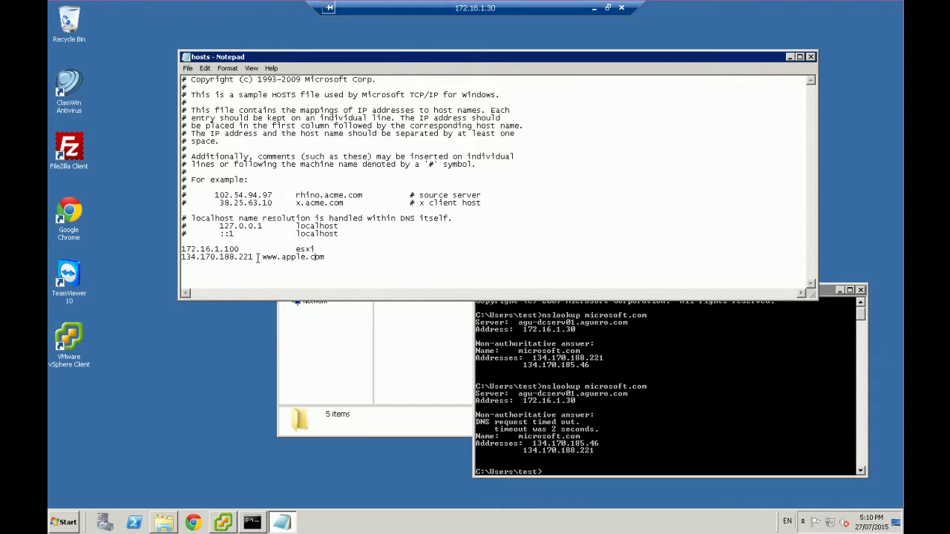
pyautogui.moveTo(255, 257); pyautogui.dragTo(182, 257)
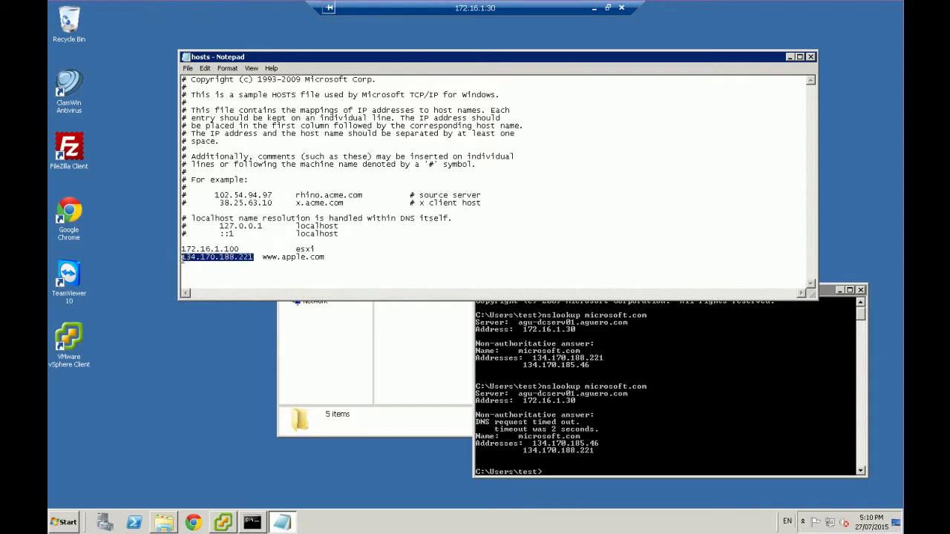
pyautogui.click(258, 251)
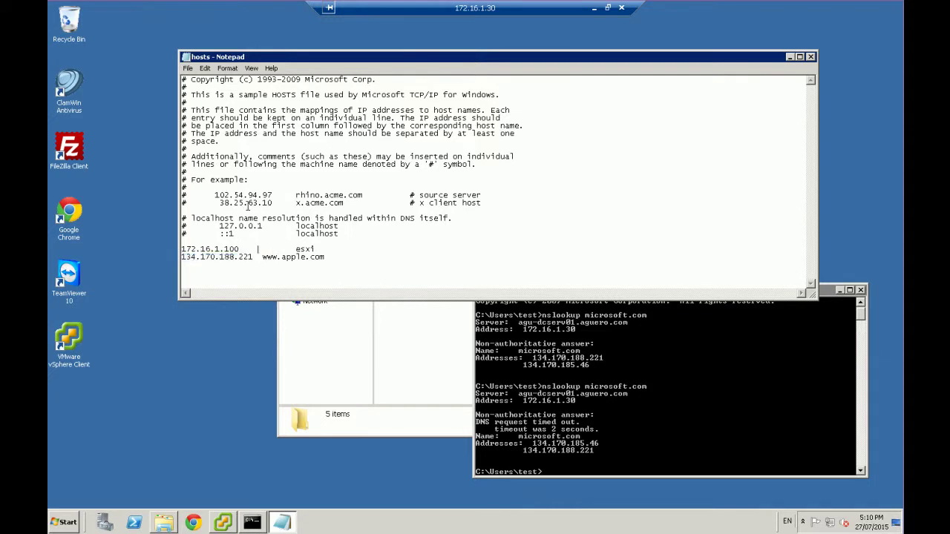
pyautogui.click(189, 68)
pyautogui.click(208, 102)
pyautogui.click(193, 520)
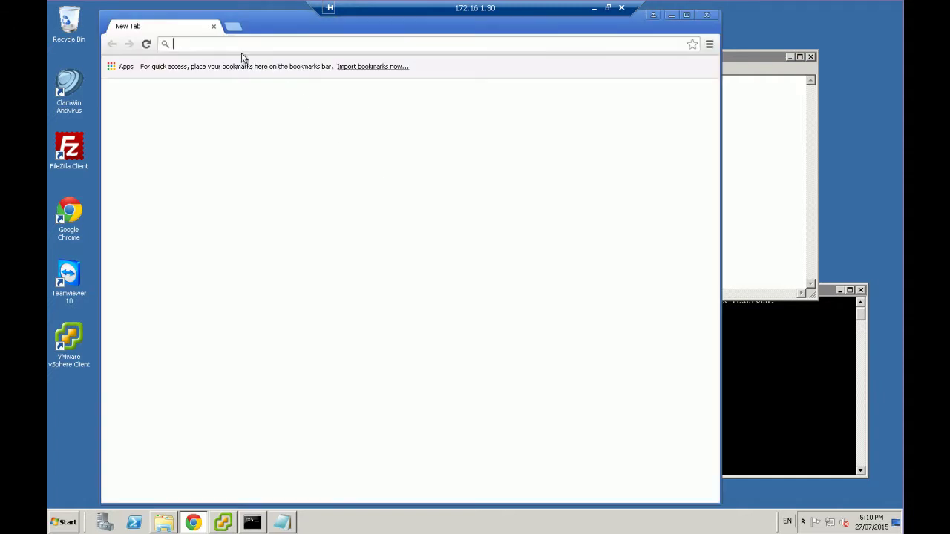
pyautogui.click(243, 46)
pyautogui.write('www.apple.com')
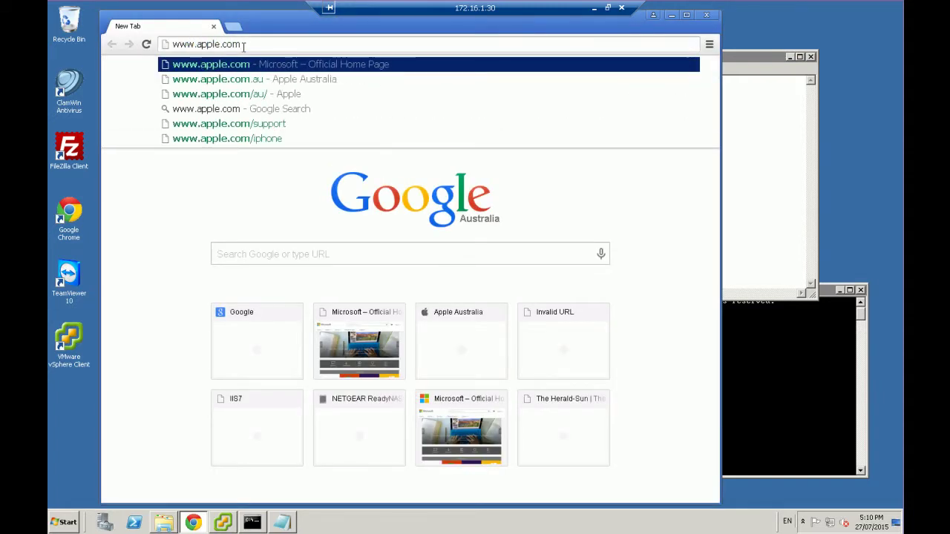
pyautogui.press('Return')
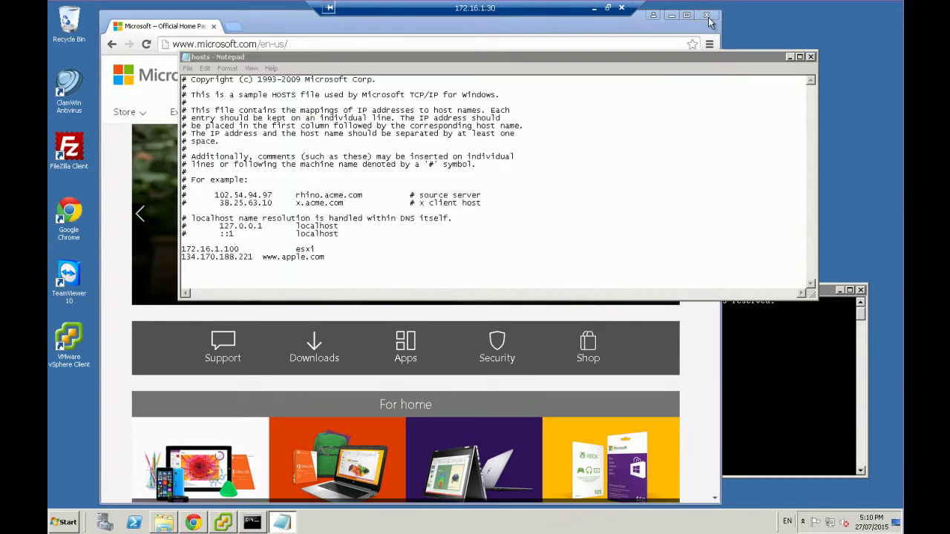
pyautogui.click(708, 22)
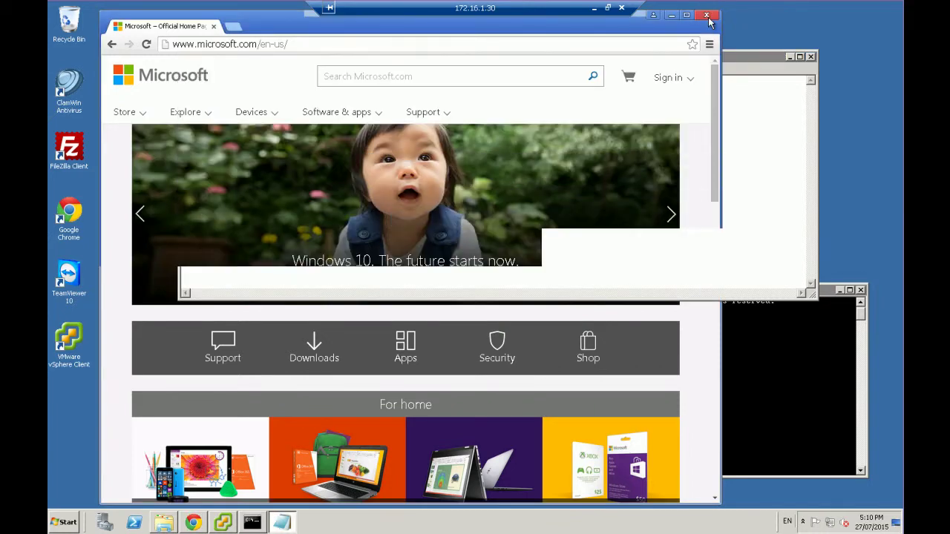
# Bring the File Explorer window forward and browse from the etc folder to C:\inetpub\wwwroot.
pyautogui.click(766, 169)
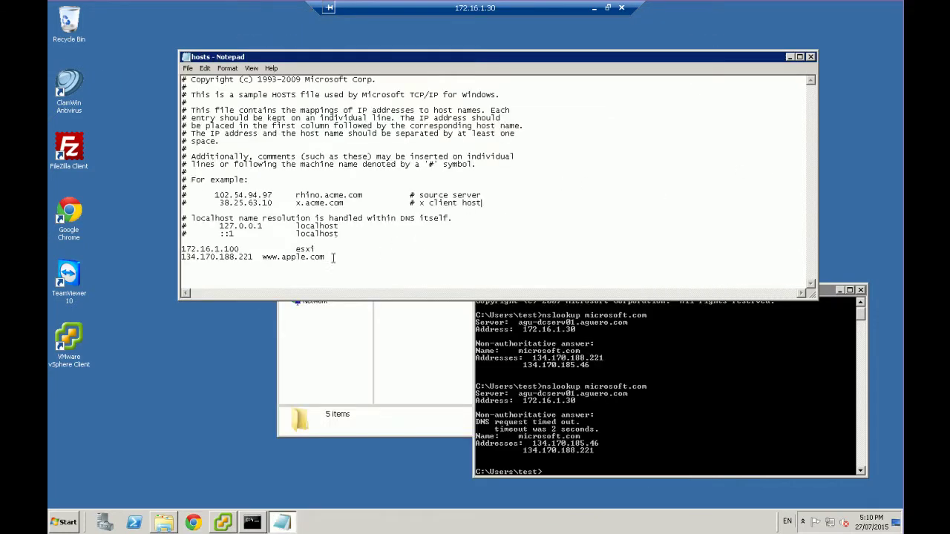
pyautogui.click(414, 329)
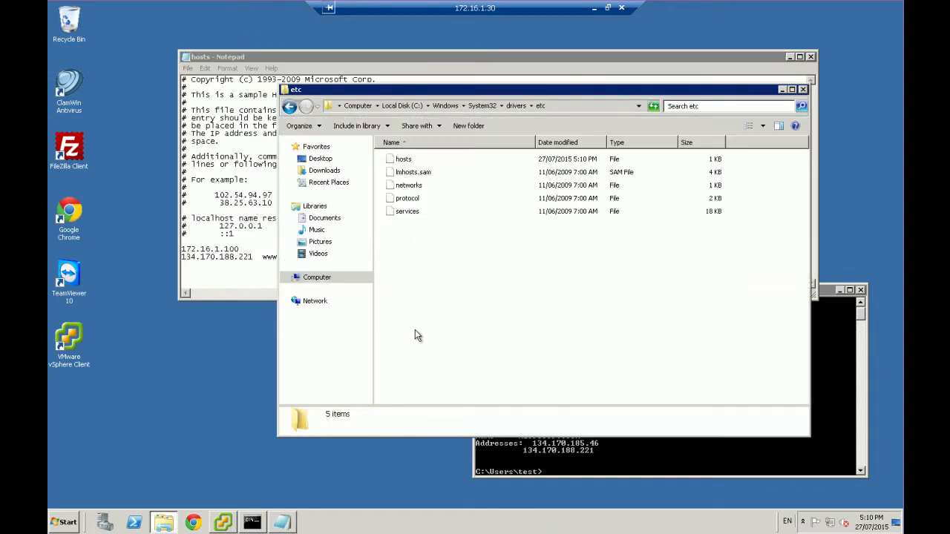
pyautogui.click(398, 107)
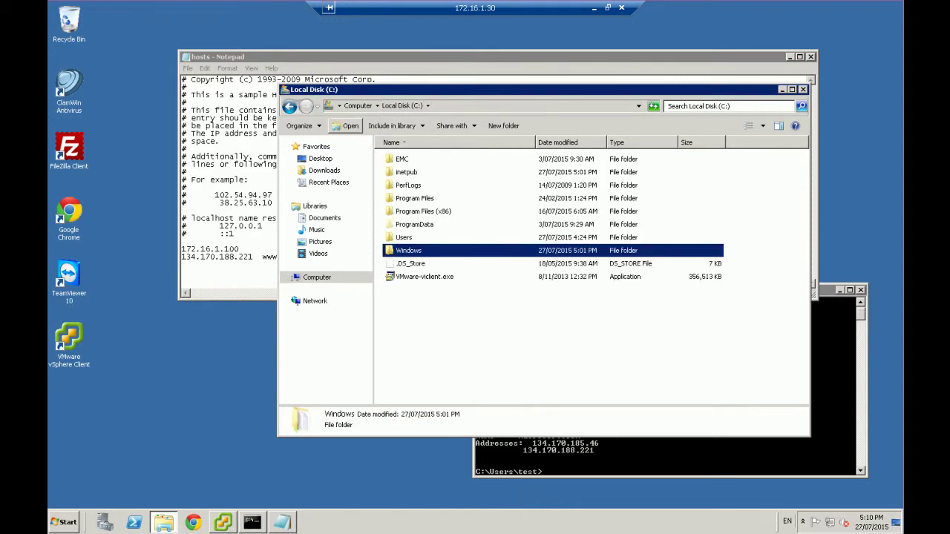
pyautogui.click(411, 175)
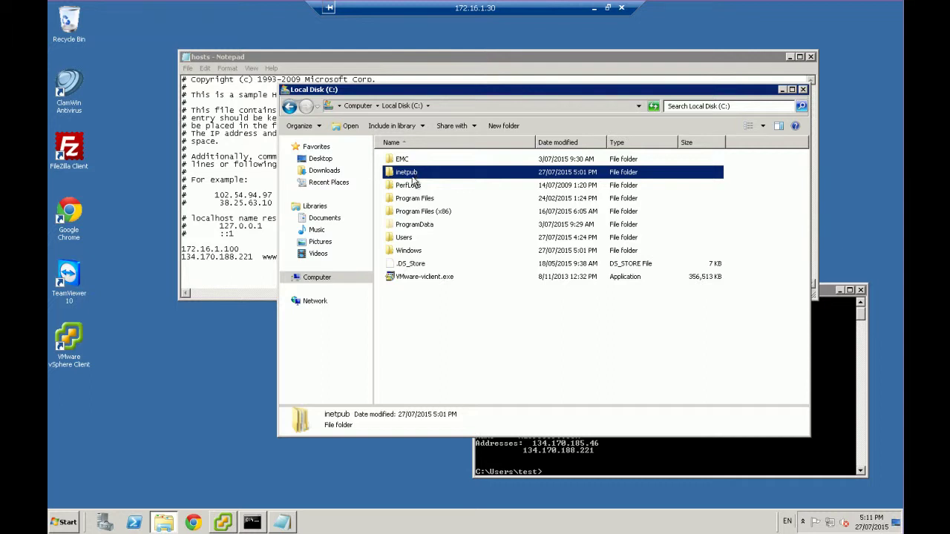
pyautogui.click(463, 319)
pyautogui.doubleClick(408, 176)
pyautogui.doubleClick(409, 211)
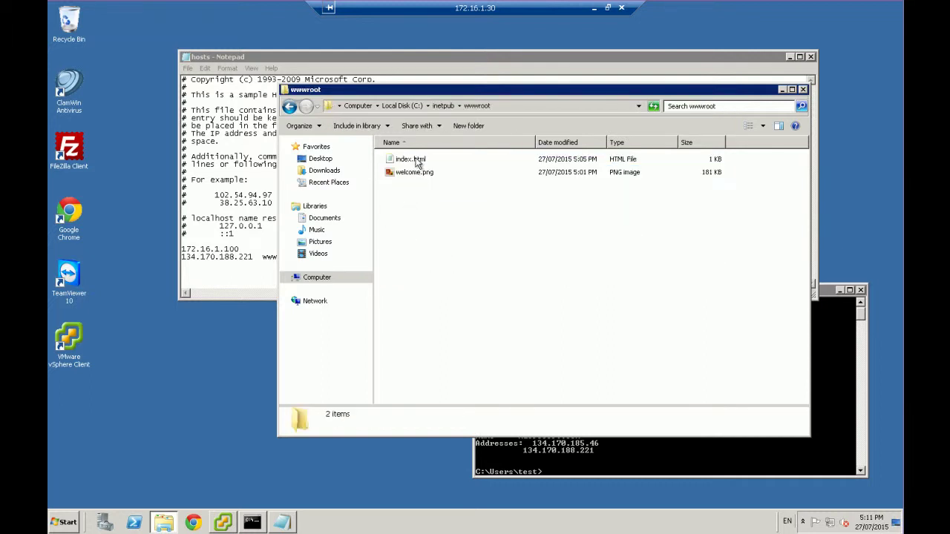
# Open index.html with Notepad, examine its heading text, and close the file without editing it.
pyautogui.rightClick(415, 159)
pyautogui.moveTo(524, 213)
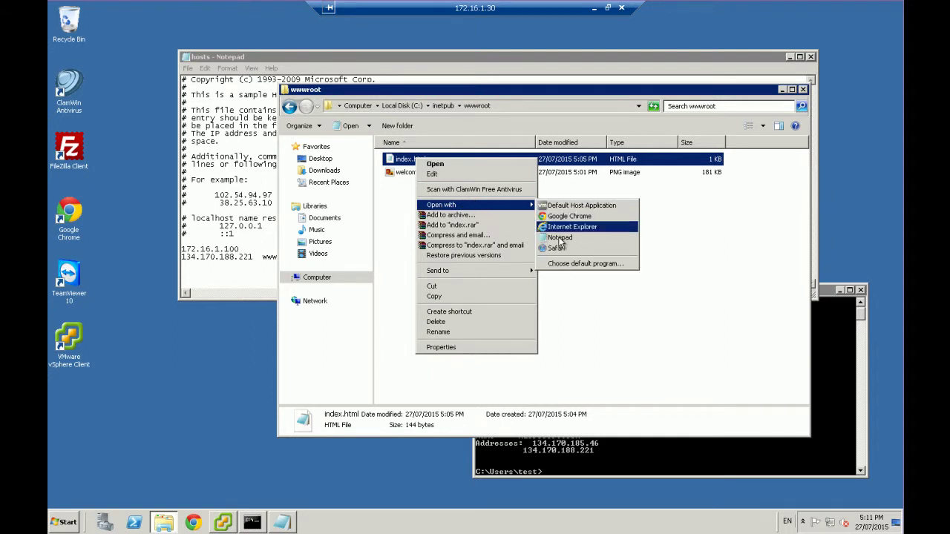
pyautogui.click(558, 238)
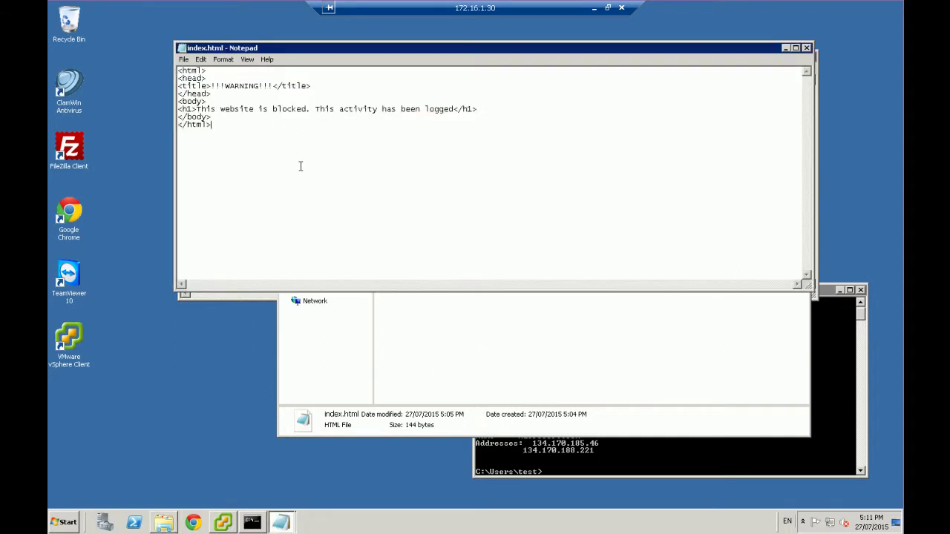
pyautogui.moveTo(197, 109); pyautogui.dragTo(468, 111)
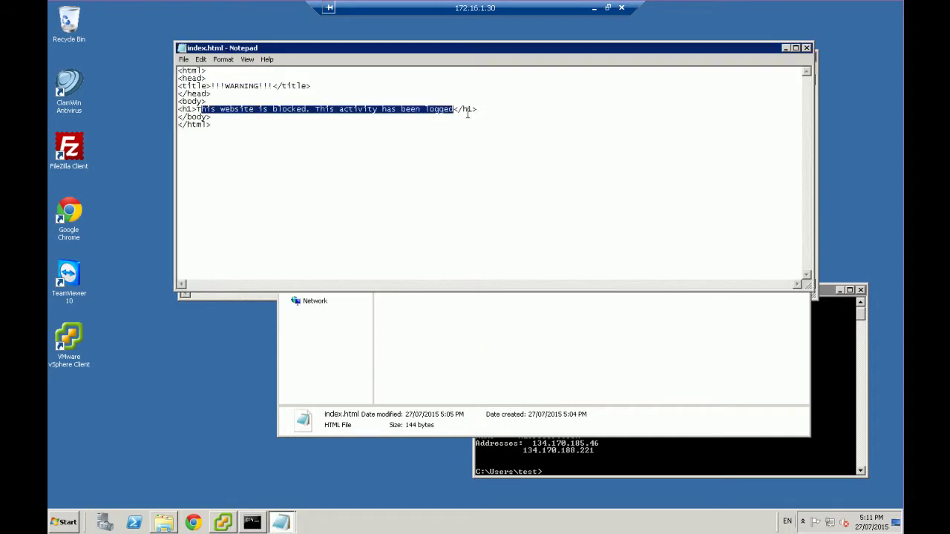
pyautogui.click(520, 146)
pyautogui.click(807, 48)
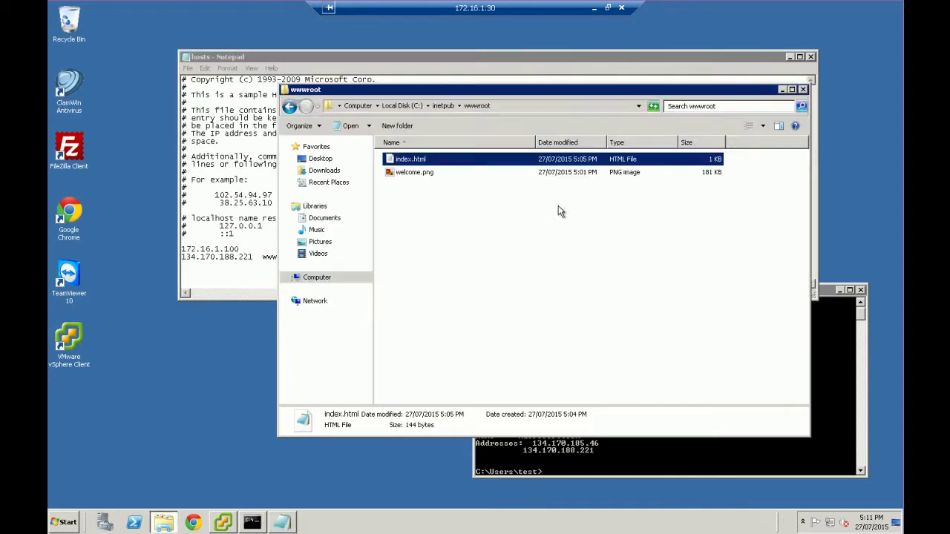
pyautogui.click(522, 279)
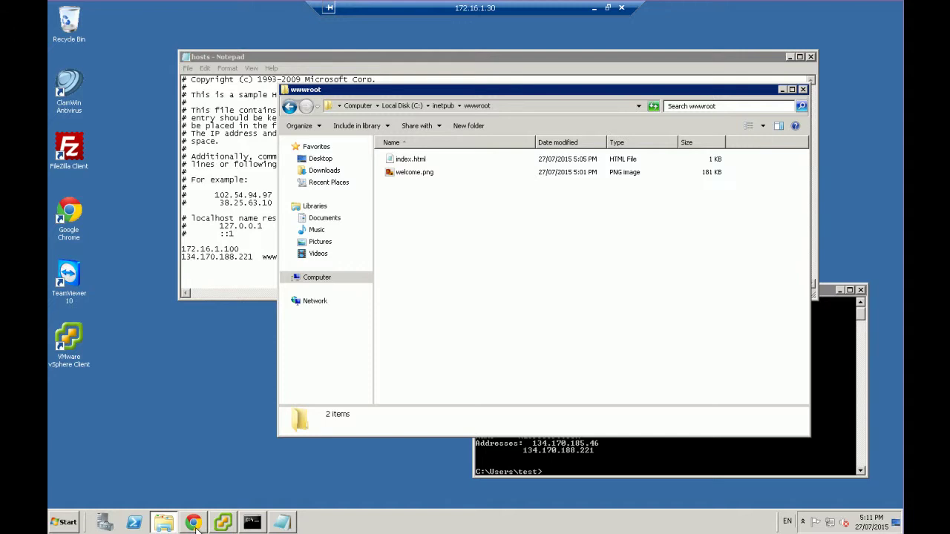
pyautogui.click(230, 263)
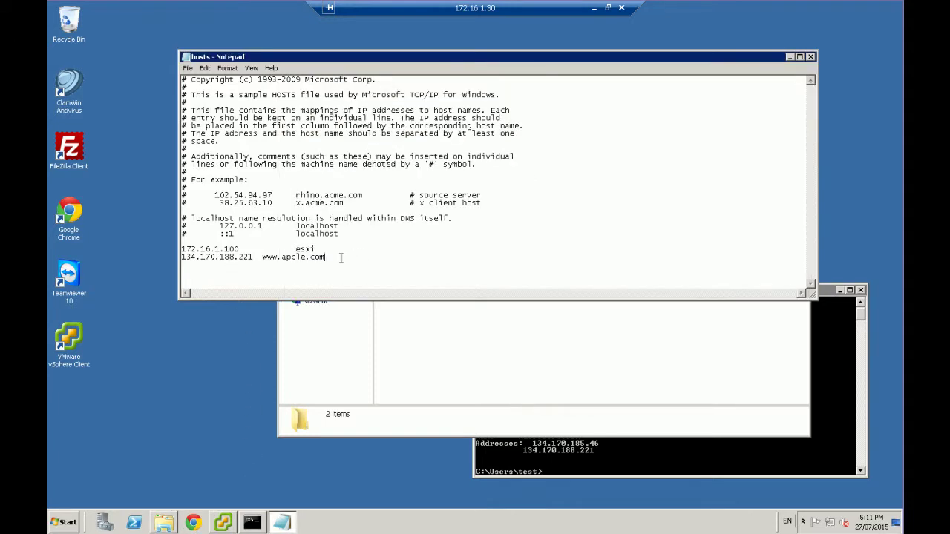
pyautogui.write('127.0.0.1')
pyautogui.press('Tab')
pyautogui.write('www.youtube.com')
pyautogui.click(188, 67)
pyautogui.click(200, 100)
pyautogui.moveTo(225, 266); pyautogui.dragTo(182, 268)
pyautogui.click(229, 265)
pyautogui.click(192, 522)
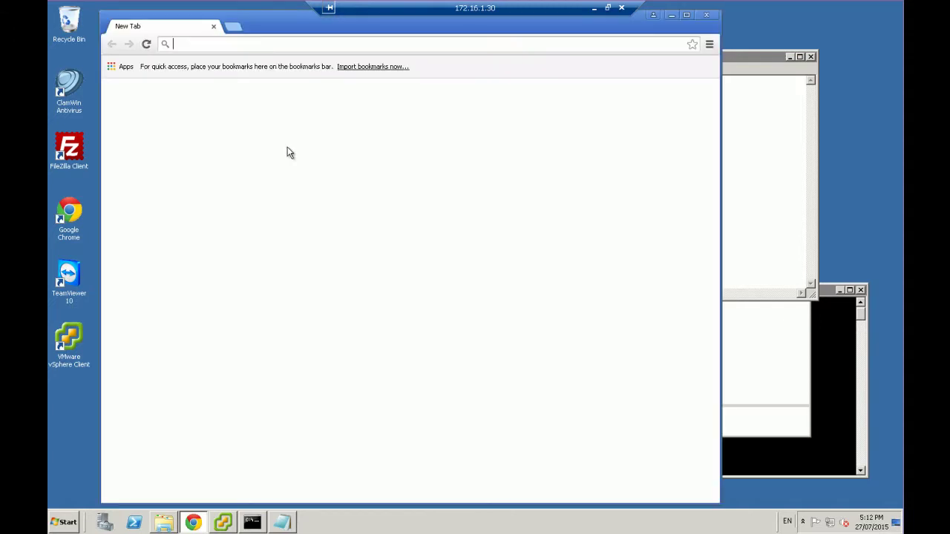
pyautogui.click(225, 46)
pyautogui.write('w')
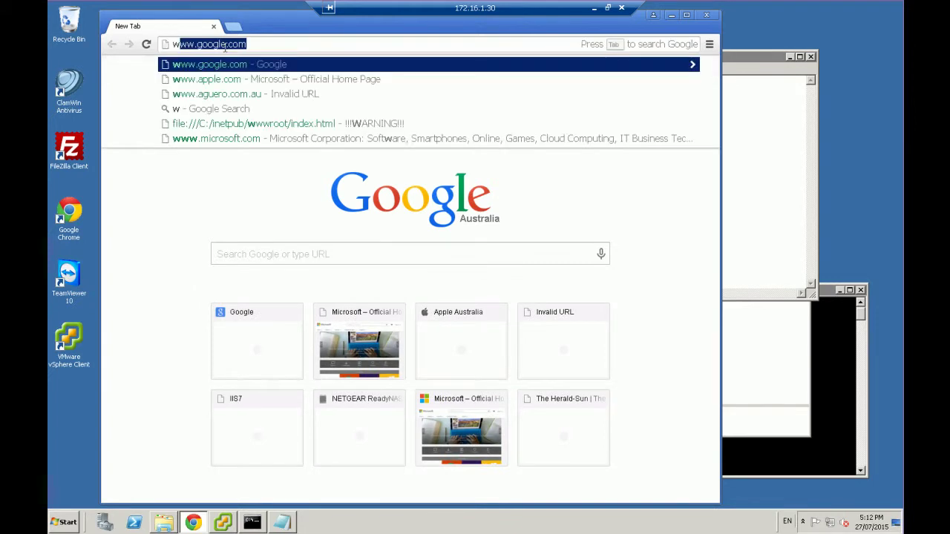
pyautogui.write('ww.youtube.com')
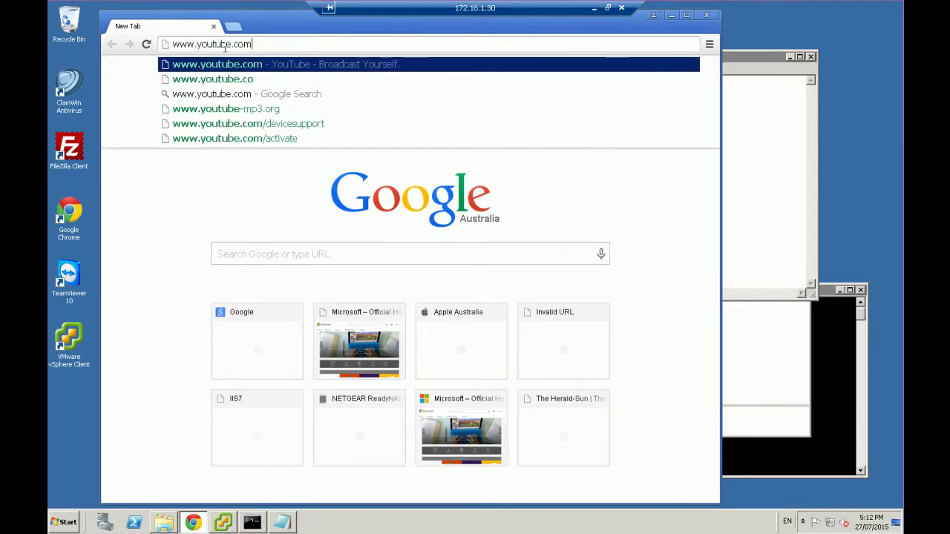
pyautogui.press('Return')
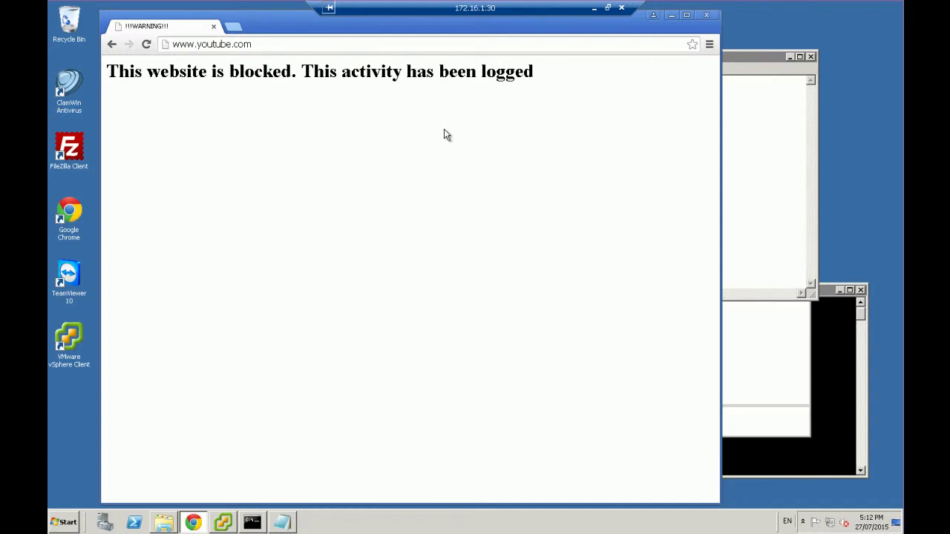
pyautogui.click(763, 151)
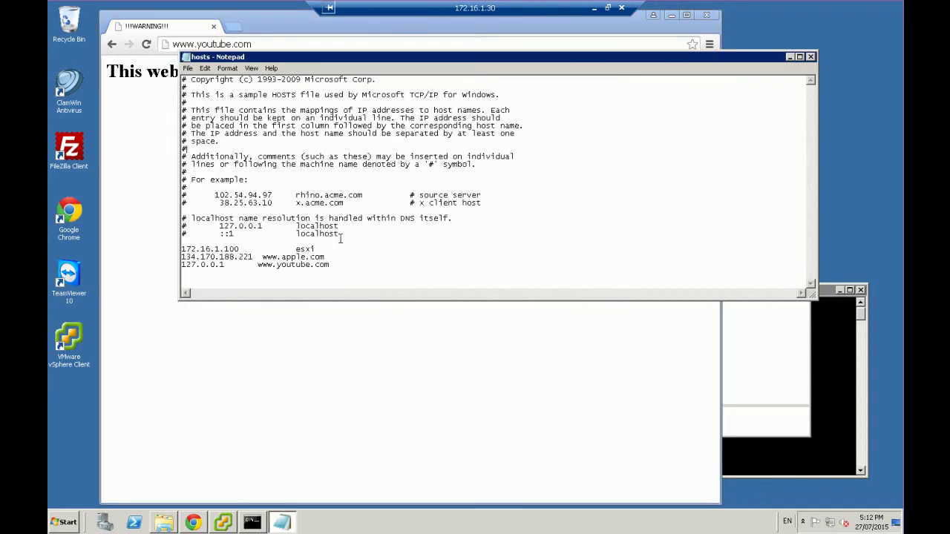
pyautogui.moveTo(329, 266); pyautogui.dragTo(150, 260)
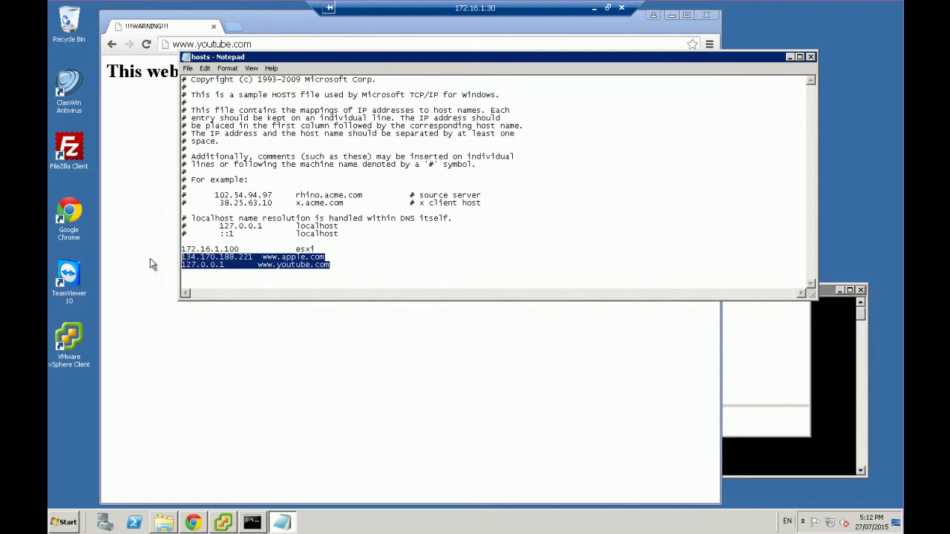
pyautogui.click(188, 68)
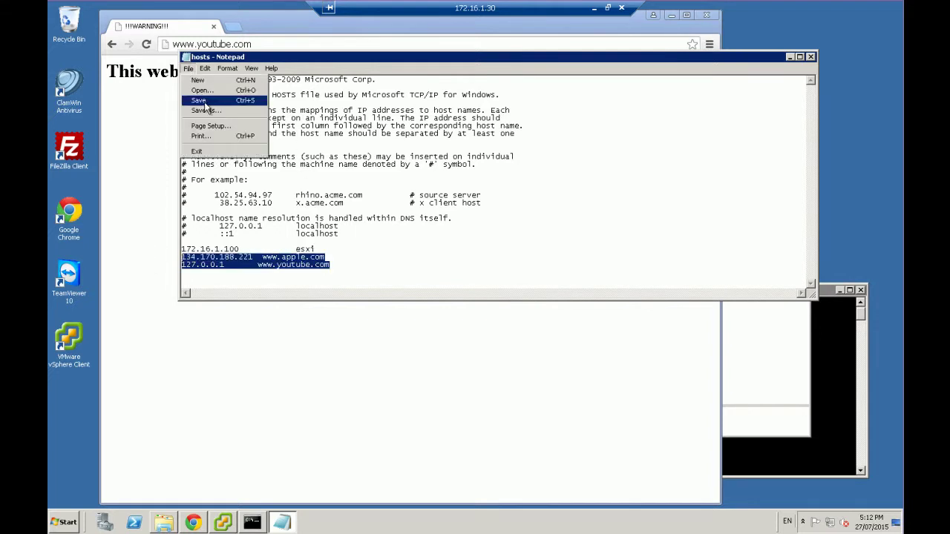
pyautogui.click(319, 126)
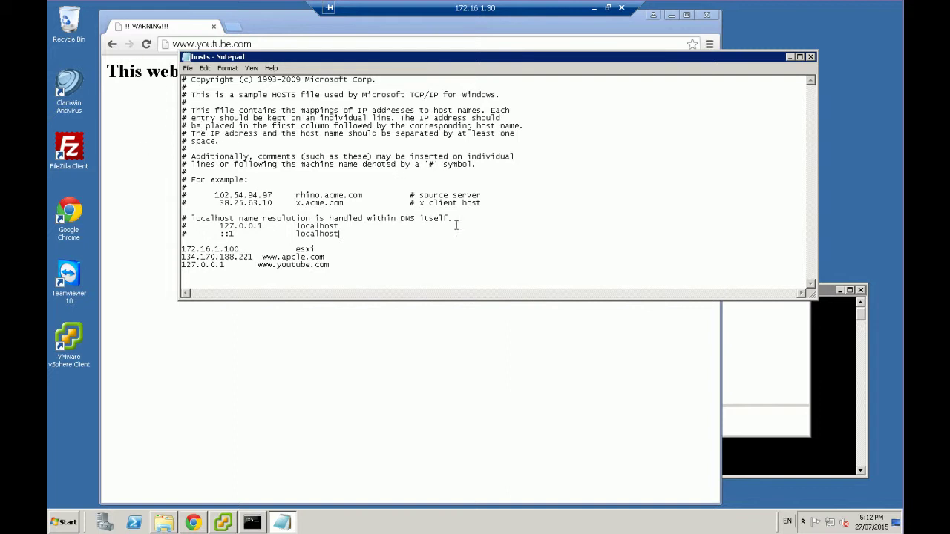
pyautogui.click(391, 264)
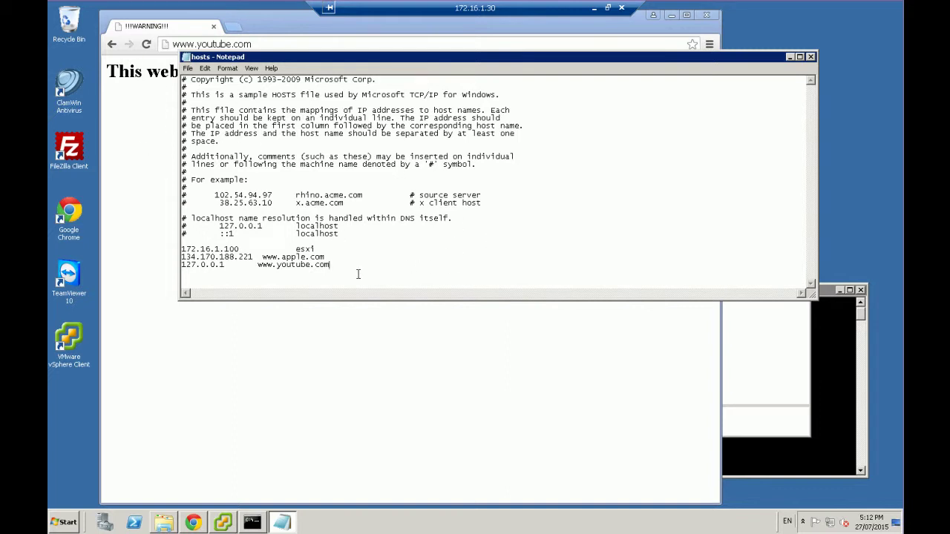